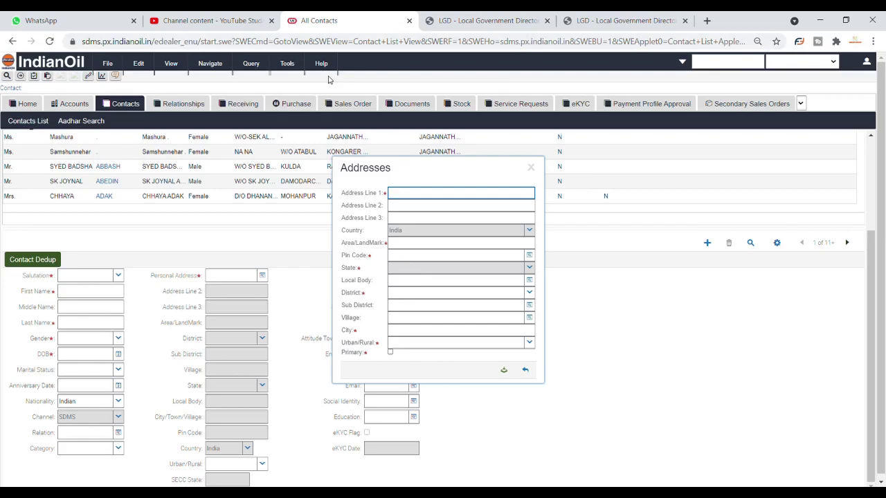
Switch to the Local Government Directory site (lgdirectory.gov.in) and open the detailed lookup for the Villages entity
left_click(484, 20)
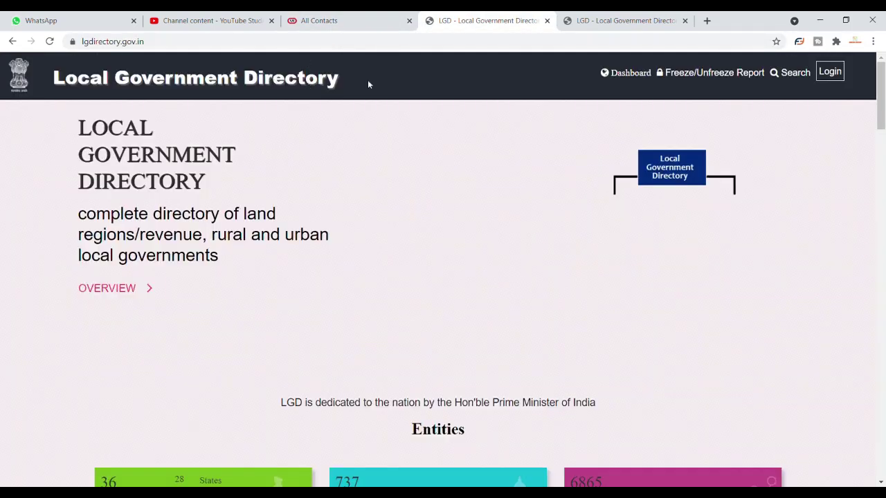
left_click(153, 44)
left_click_drag(153, 44, 70, 42)
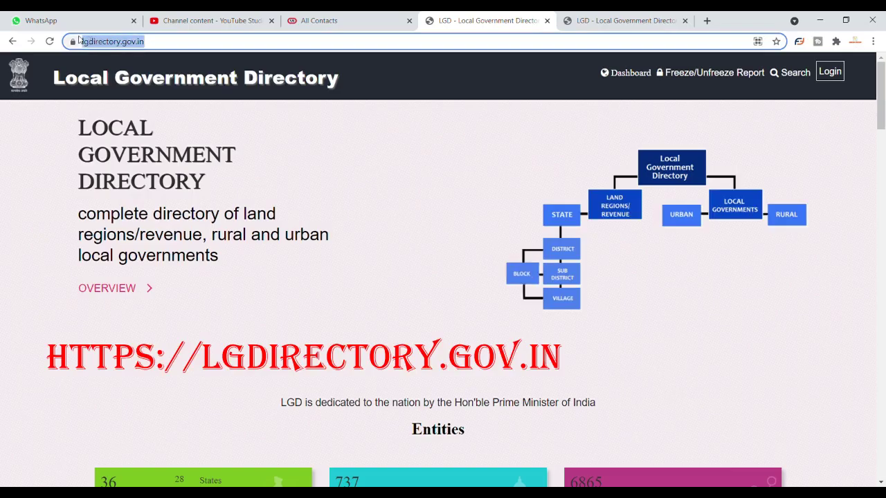
left_click(178, 47)
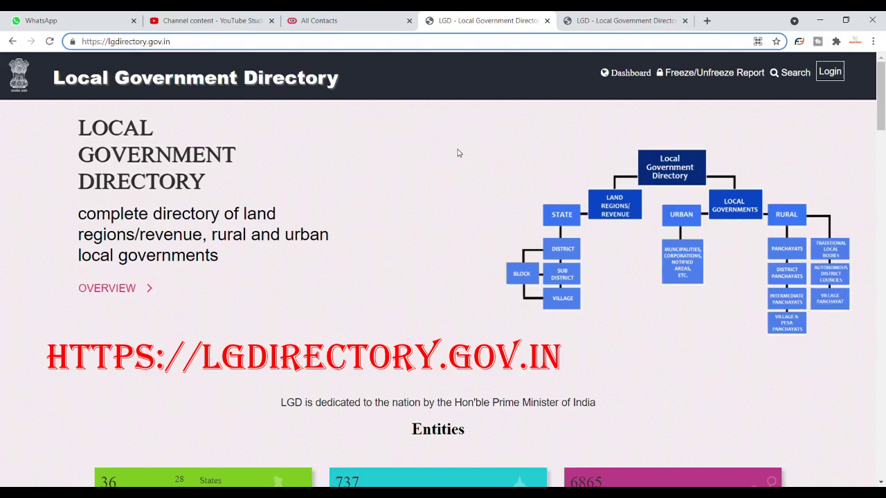
scroll(453, 160, "down", 2)
scroll(451, 164, "down", 2)
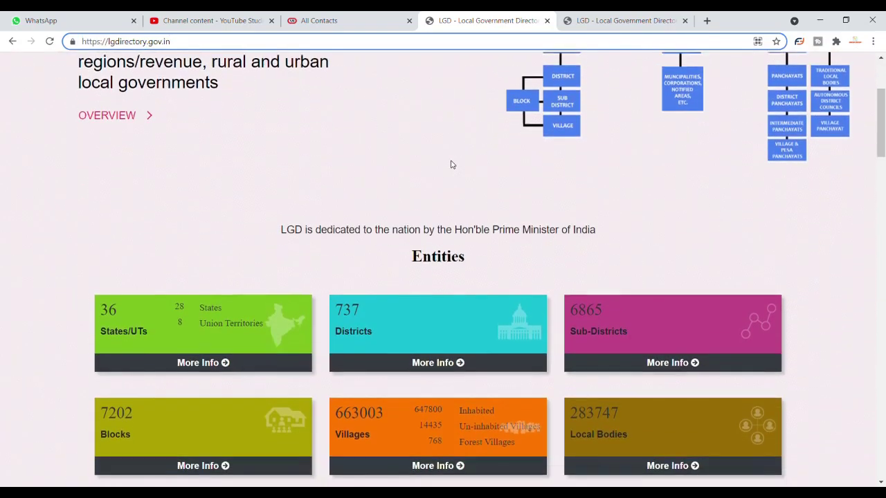
scroll(451, 164, "down", 1)
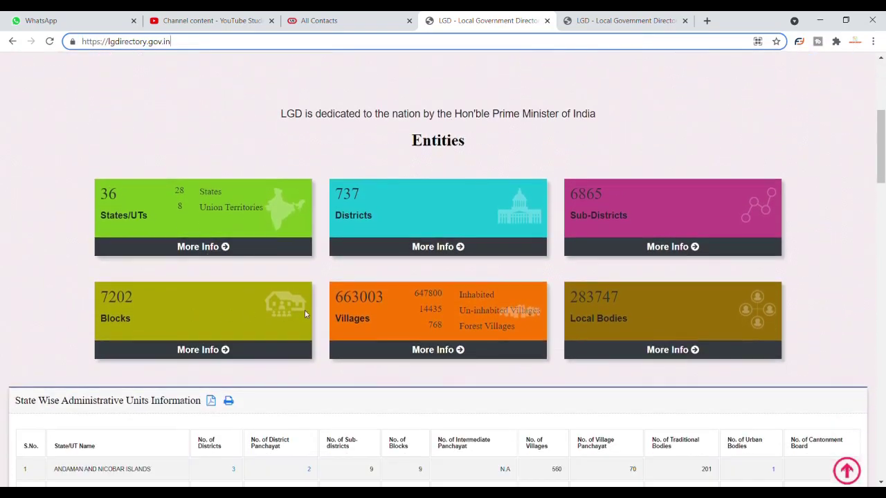
left_click_drag(333, 318, 372, 323)
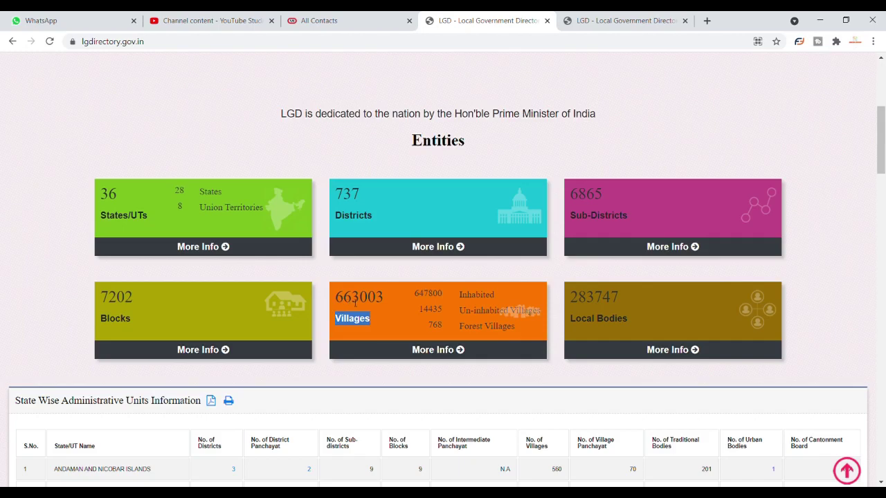
left_click(437, 357)
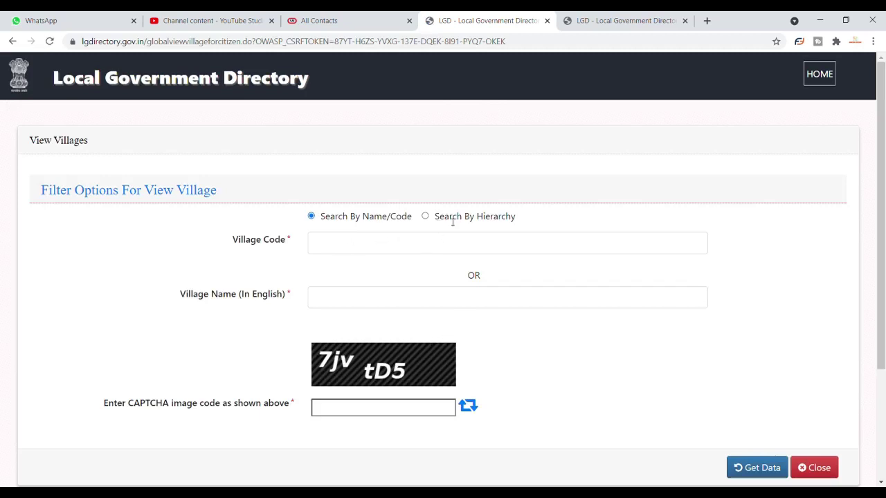
Set the village filter to Search By Hierarchy with state WEST BENGAL, district MEDINIPUR WEST and sub-district Keshpur
left_click_drag(437, 219, 502, 229)
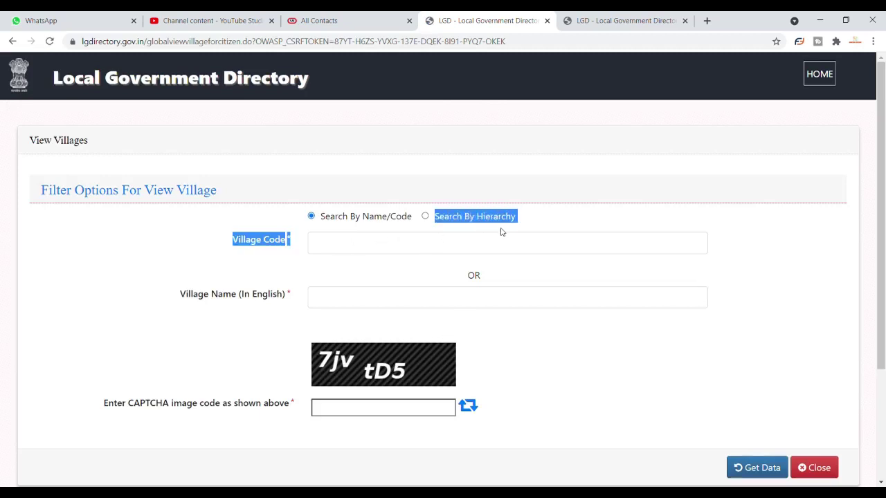
left_click(429, 223)
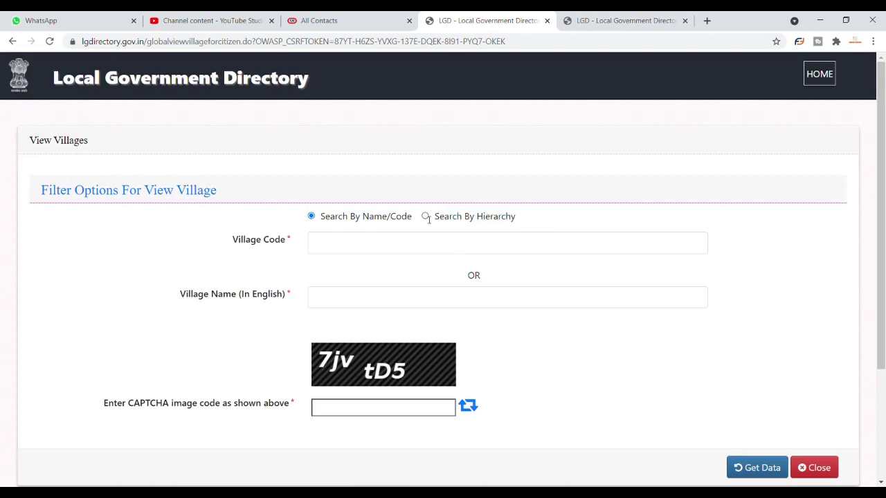
left_click(425, 217)
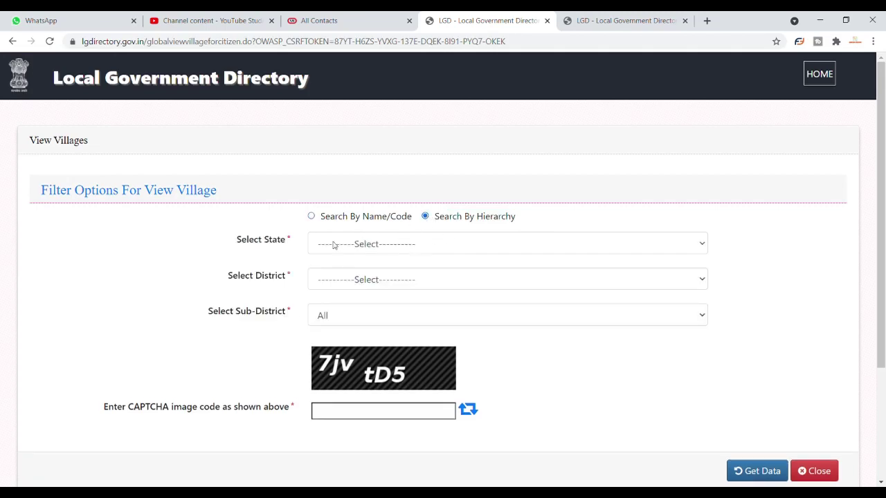
left_click(375, 245)
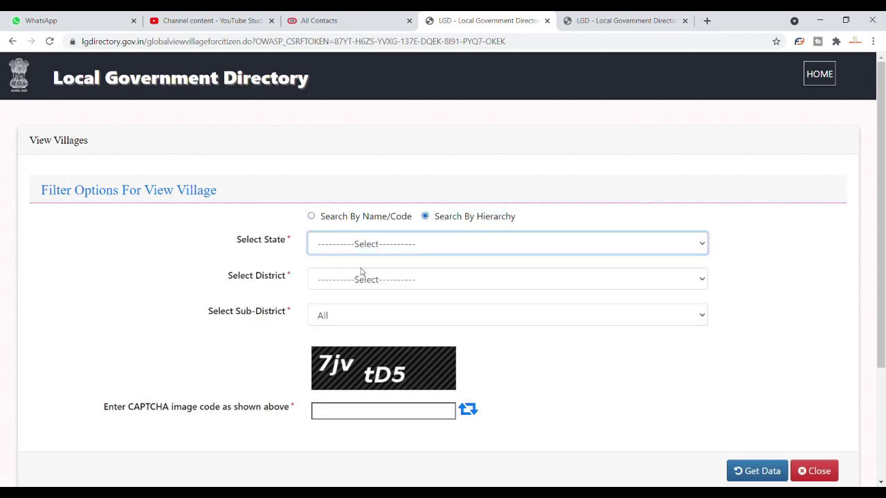
left_click(357, 467)
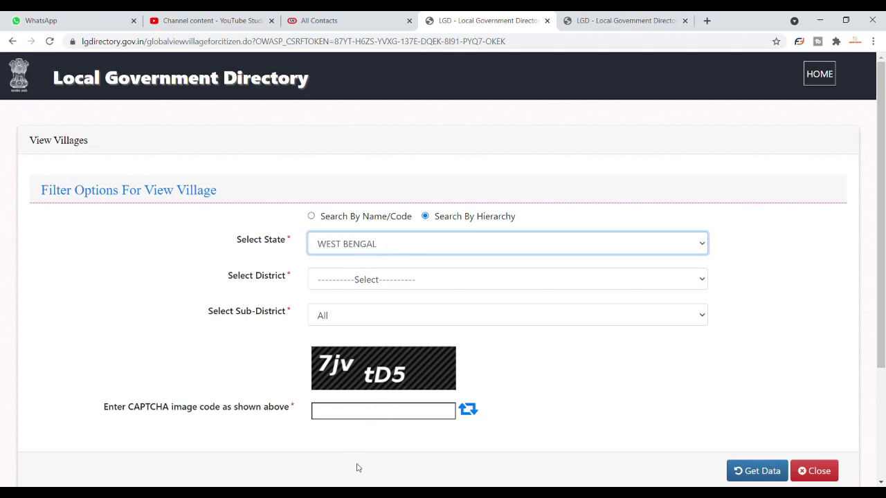
left_click(356, 275)
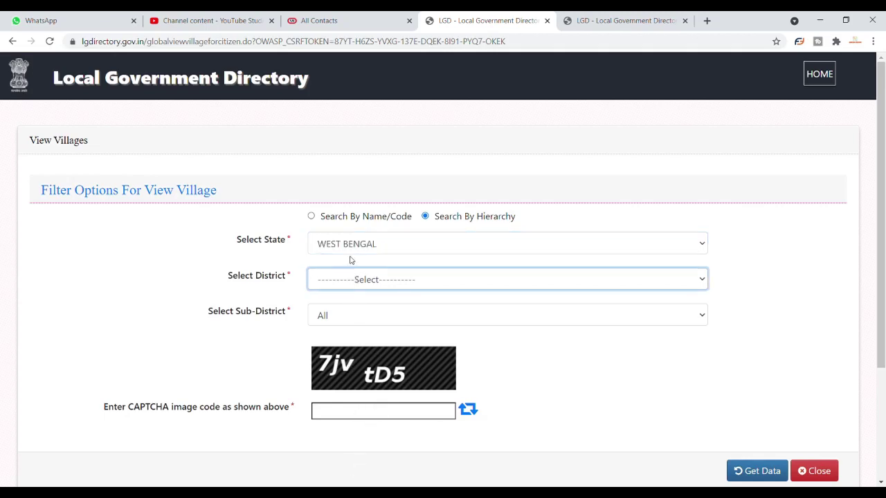
left_click(360, 203)
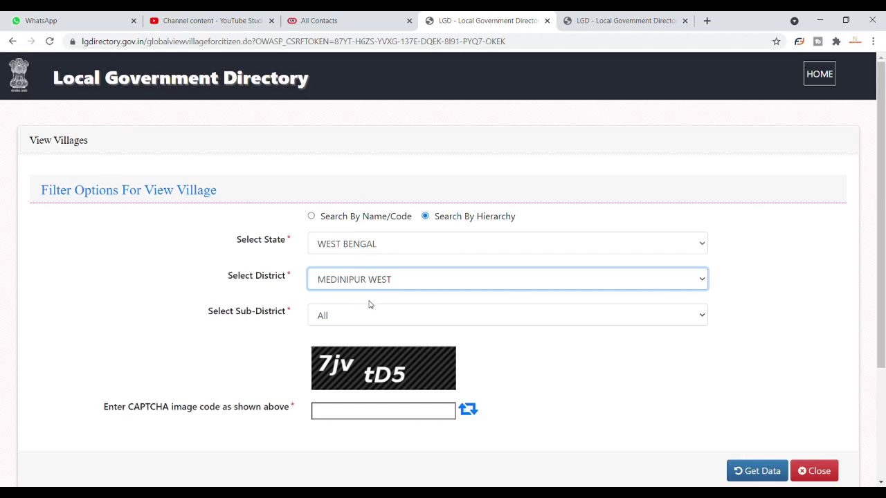
left_click_drag(209, 313, 344, 323)
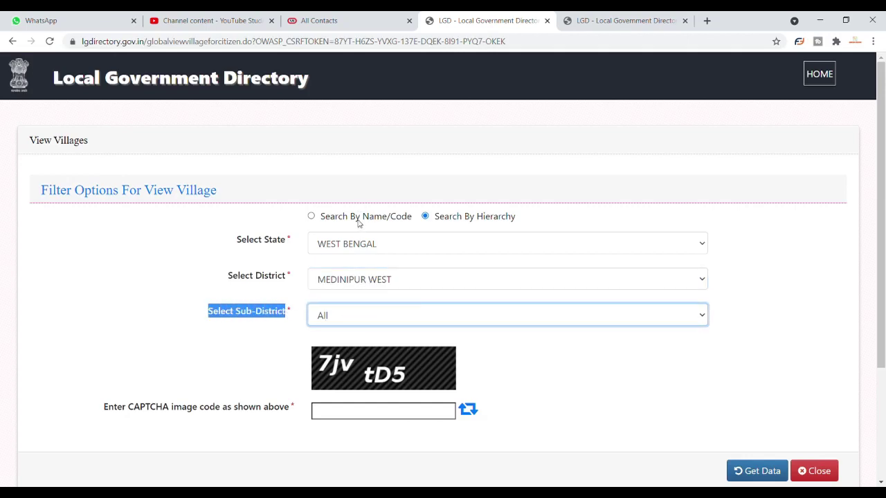
left_click(360, 223)
Enter the CAPTCHA code shown in the image and retrieve the village data for the chosen sub-district
left_click(460, 385)
left_click(367, 415)
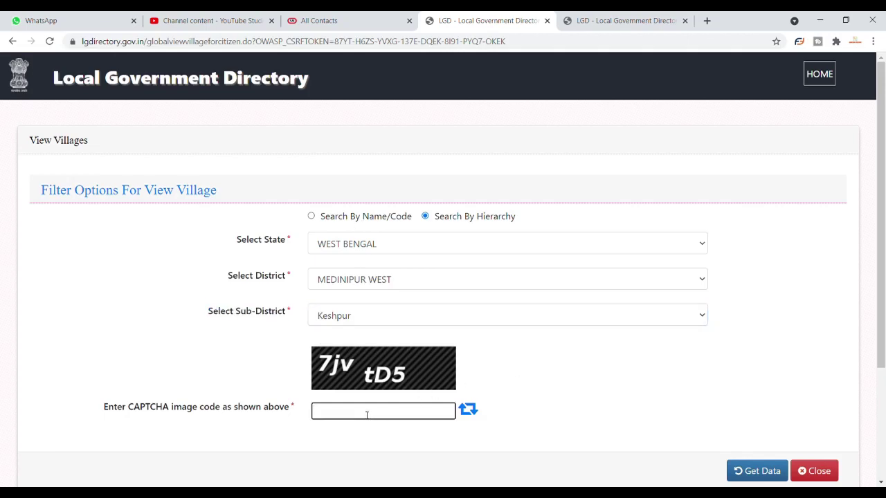
type("7jvtD5")
left_click(765, 475)
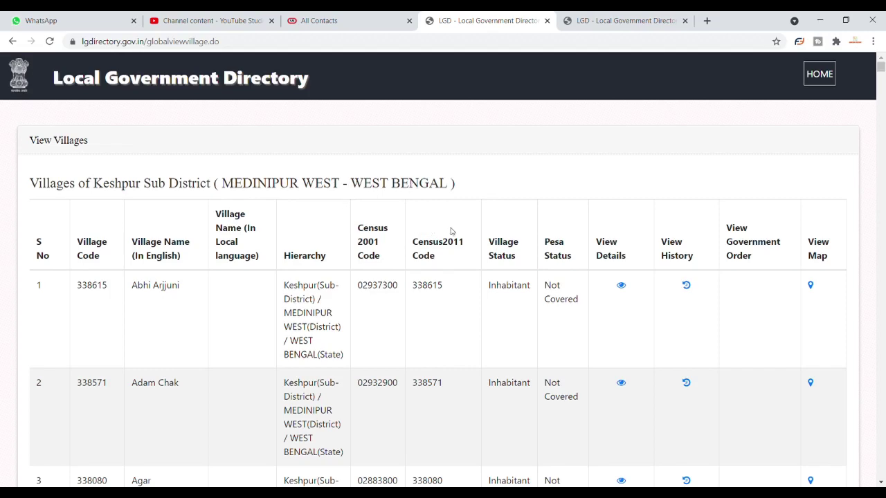
Look through the Keshpur village list and search the page for the village name "akurya"
scroll(558, 252, "down", 1)
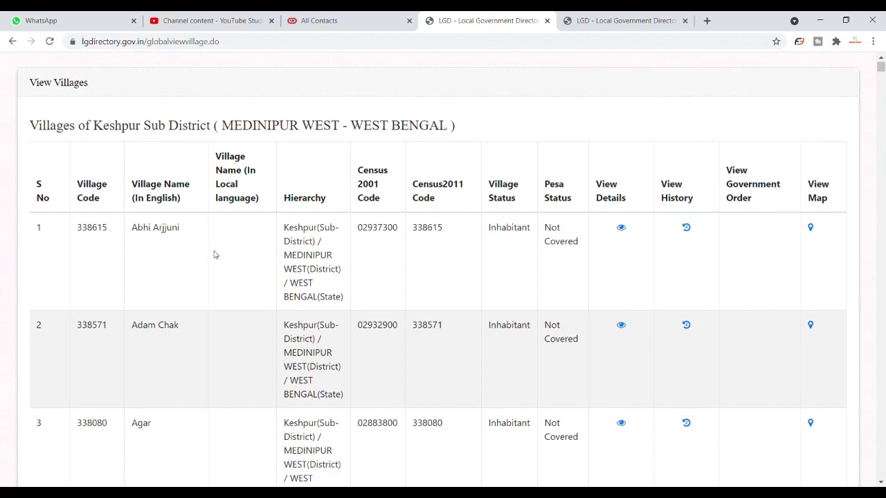
scroll(256, 256, "down", 4)
scroll(252, 255, "up", 5)
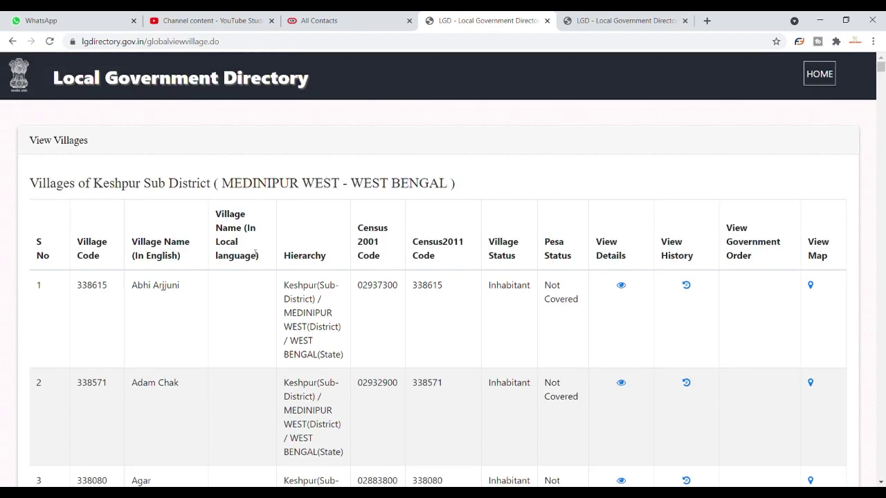
key("ctrl+f")
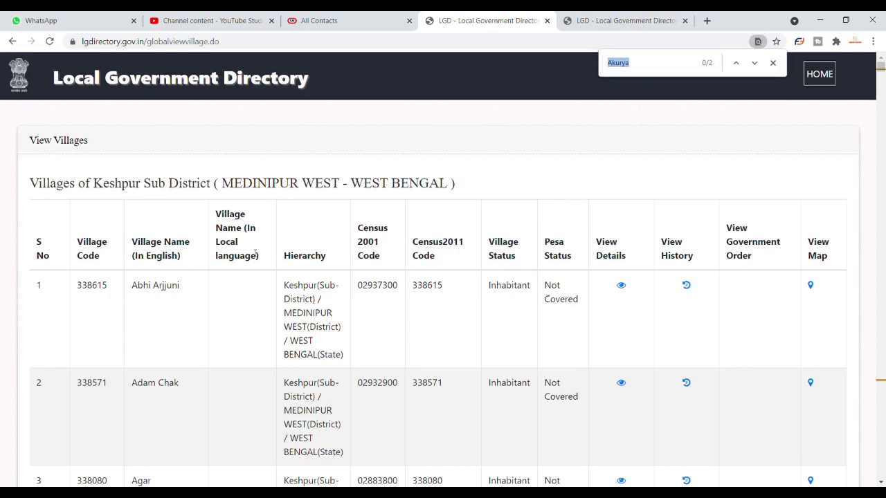
left_click(644, 72)
key("BackSpace")
key("BackSpace")
key("BackSpace")
key("BackSpace")
key("BackSpace")
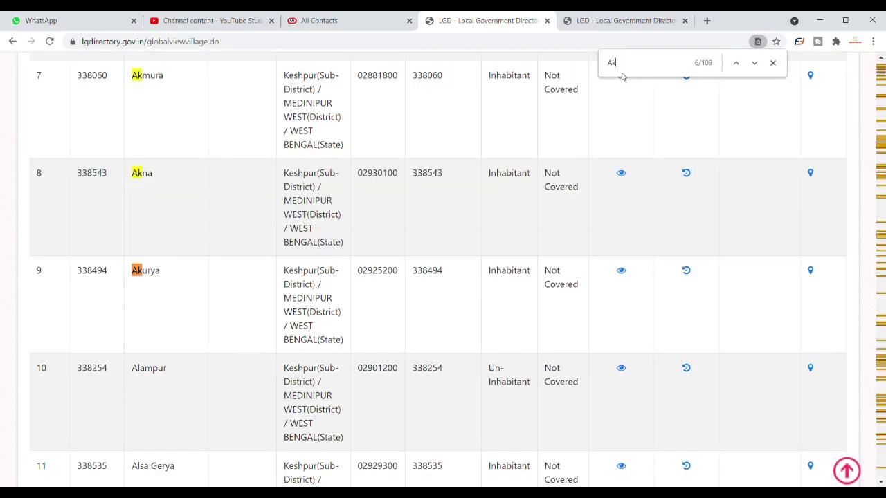
key("BackSpace")
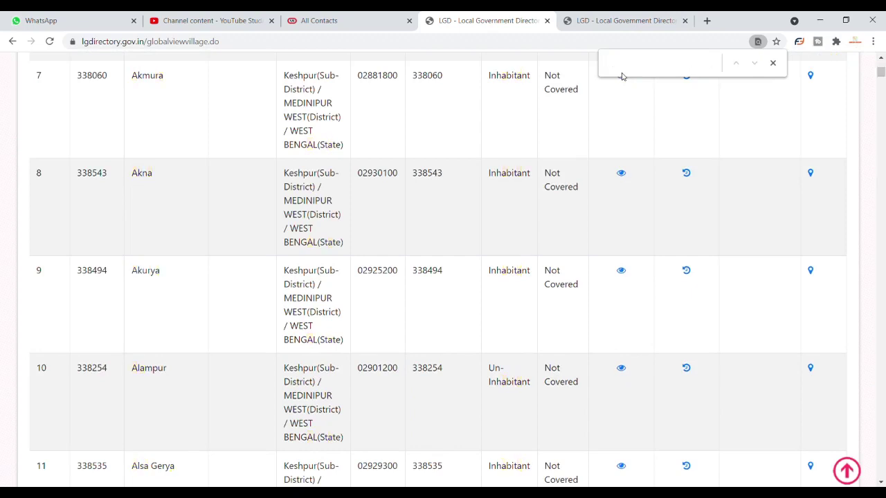
type("a")
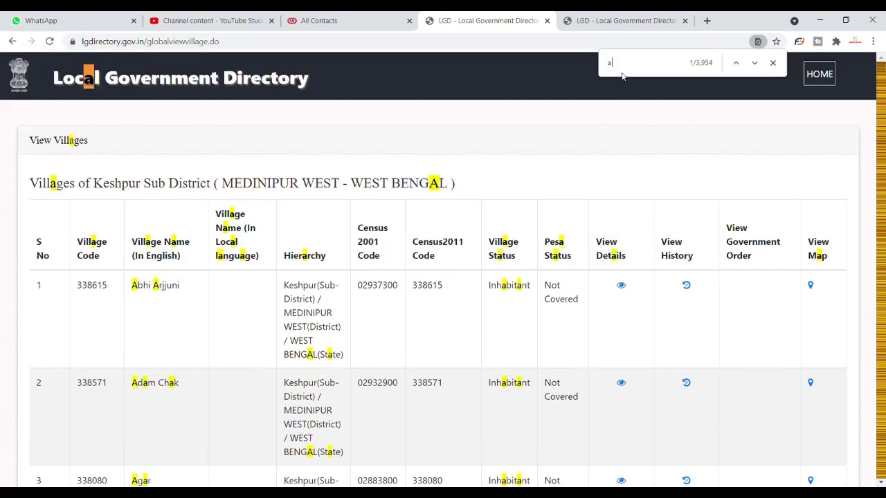
type("kurya")
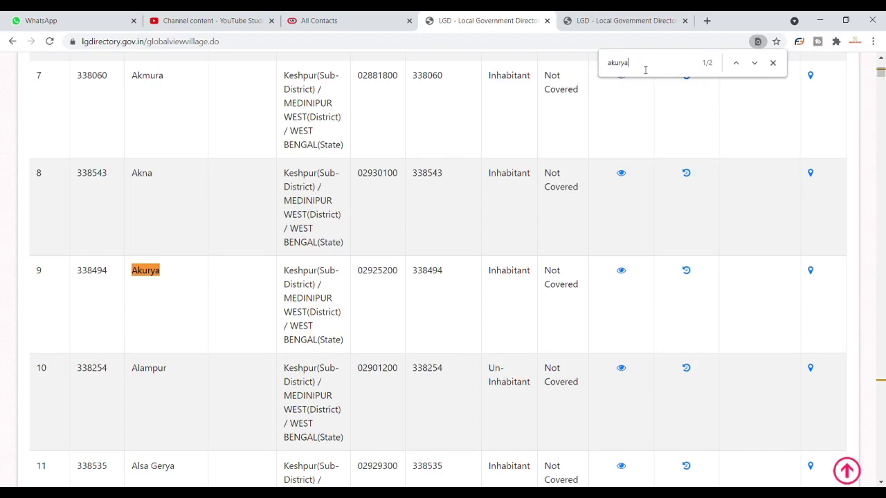
Examine the village code in the Akurya row, return to the start of the list and close the page search
left_click_drag(627, 63, 611, 66)
left_click(642, 66)
left_click_drag(111, 277, 83, 277)
scroll(90, 275, "up", 10)
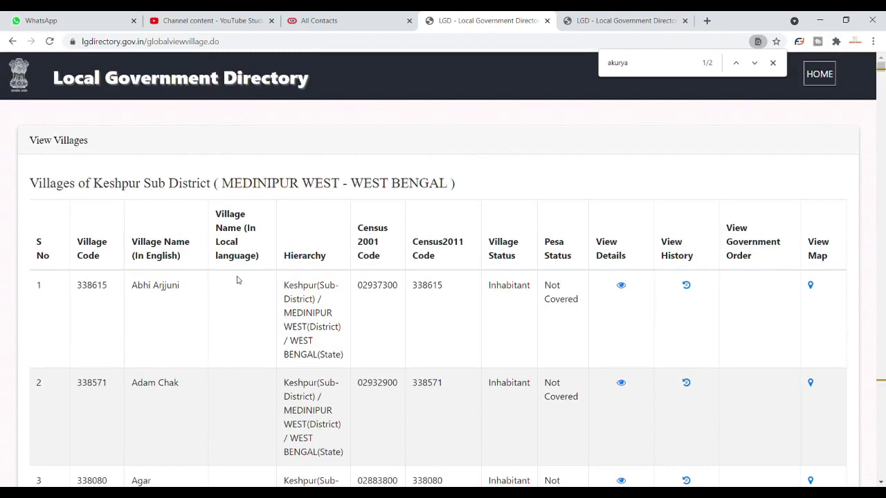
scroll(241, 280, "down", 5)
scroll(346, 291, "up", 5)
left_click(773, 63)
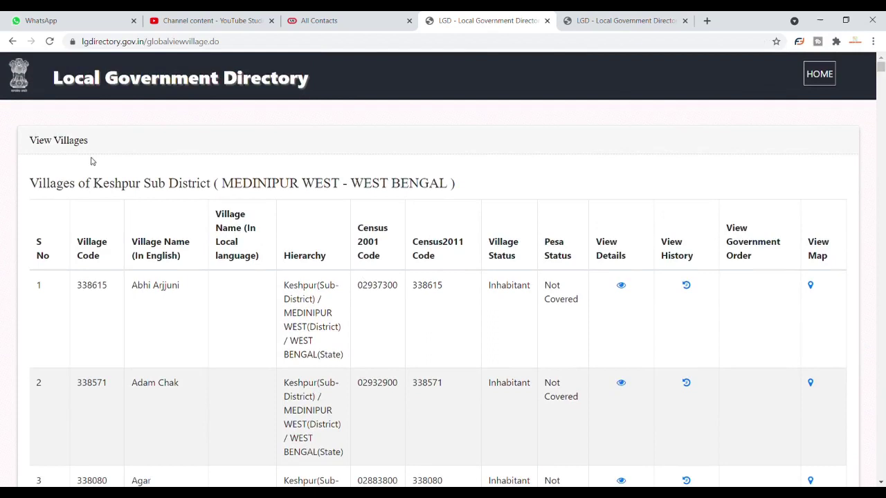
Go back to the directory's home page and open the detailed lookup for the Local Bodies entity
left_click(12, 42)
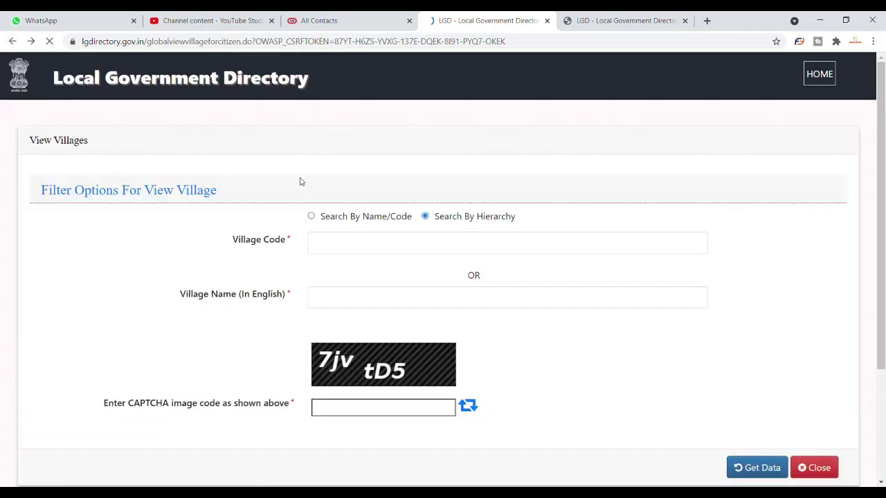
left_click(13, 41)
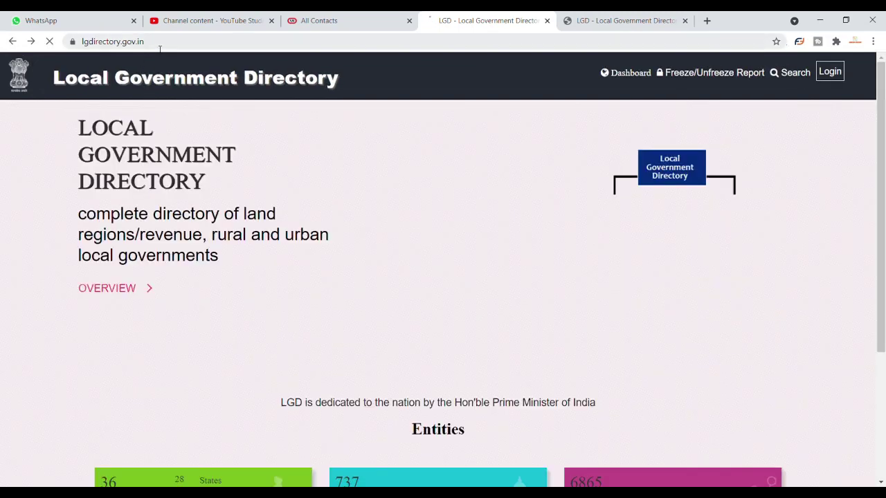
left_click(161, 46)
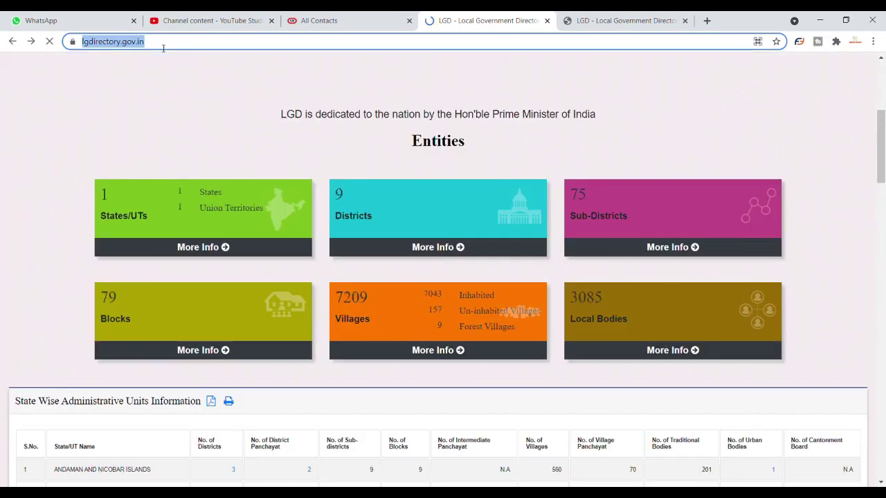
left_click(163, 46)
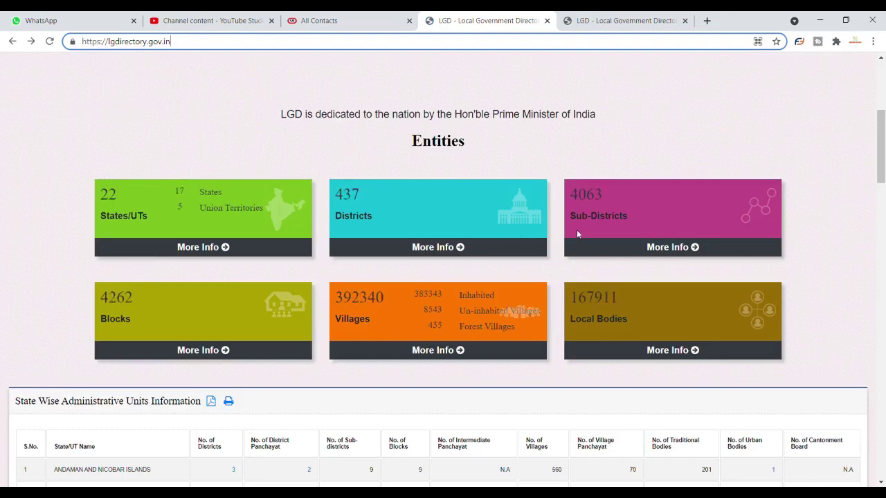
scroll(597, 276, "down", 1)
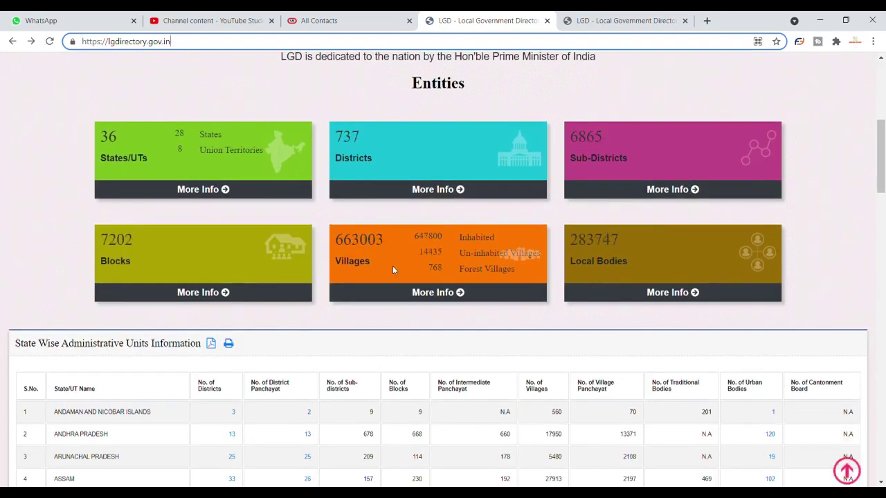
left_click_drag(340, 269, 359, 272)
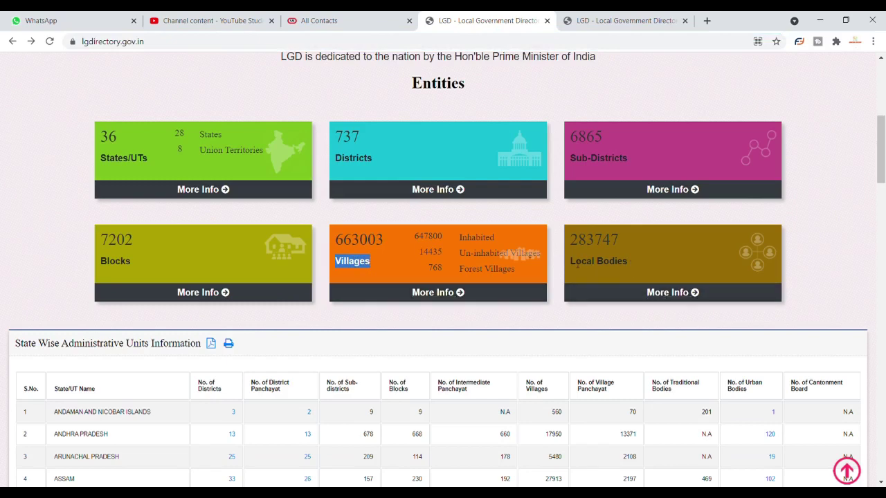
left_click_drag(569, 263, 628, 270)
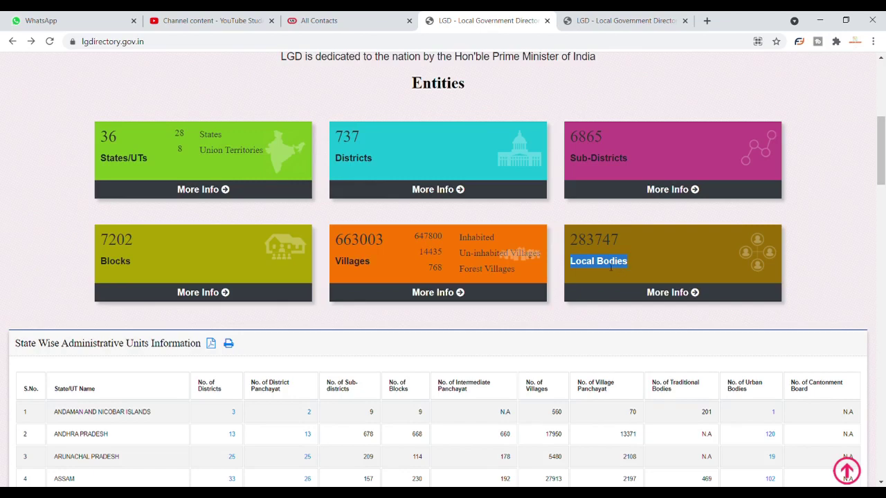
left_click(611, 267)
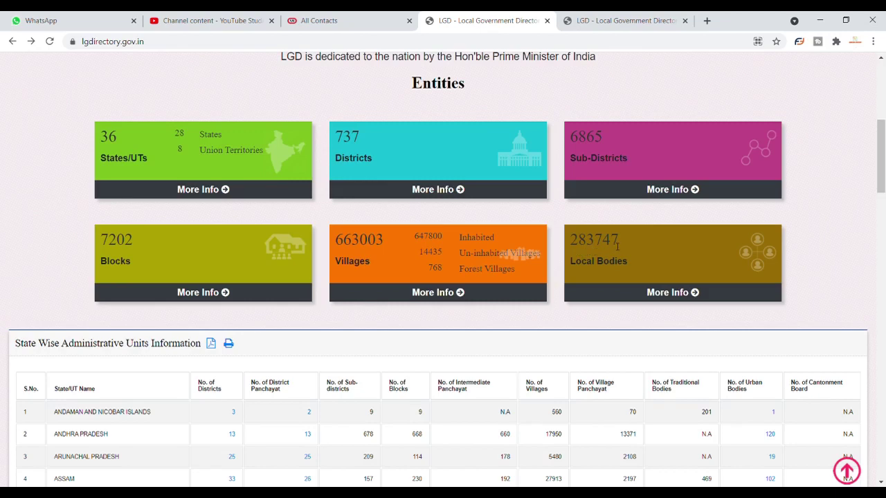
left_click(670, 295)
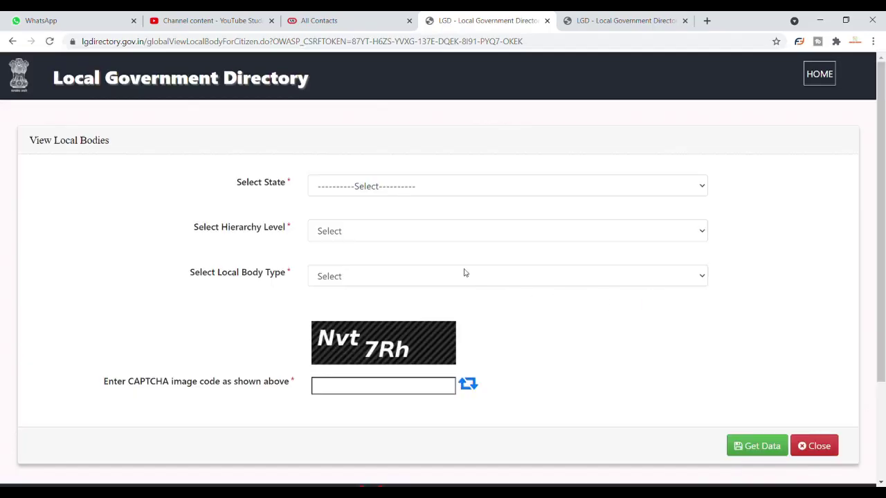
Set the state to WEST BENGAL, the hierarchy level to Municipal Corporation / Municipality / Notified area Council and the local body type to Municipality
left_click(402, 187)
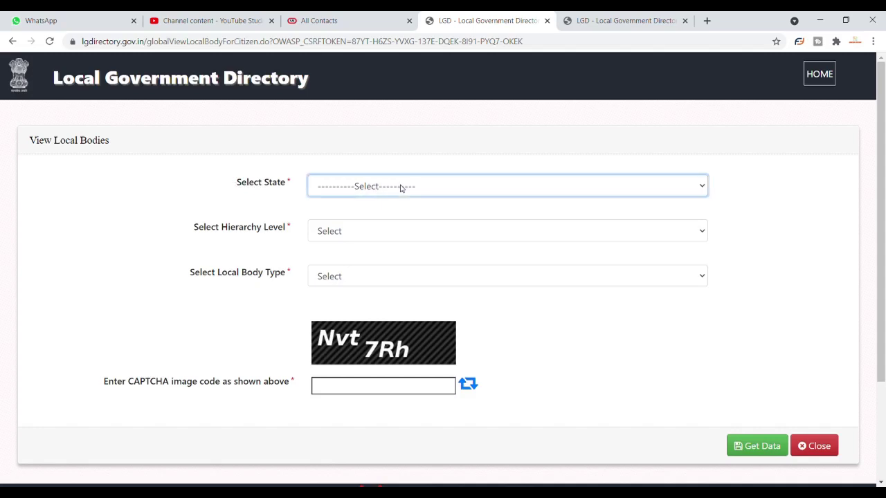
key("w")
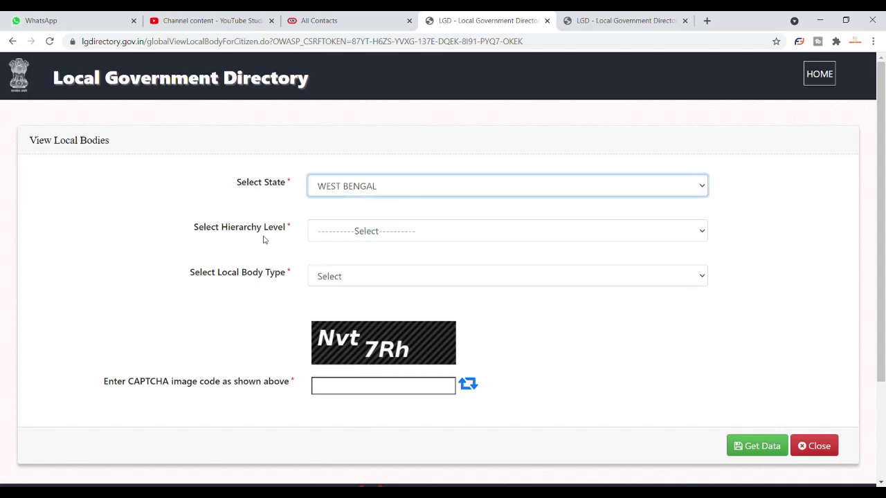
key("Tab")
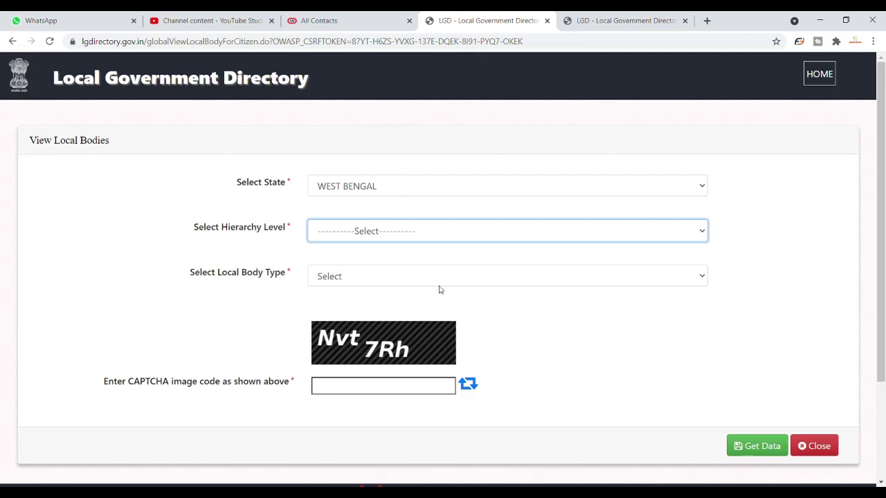
left_click(379, 279)
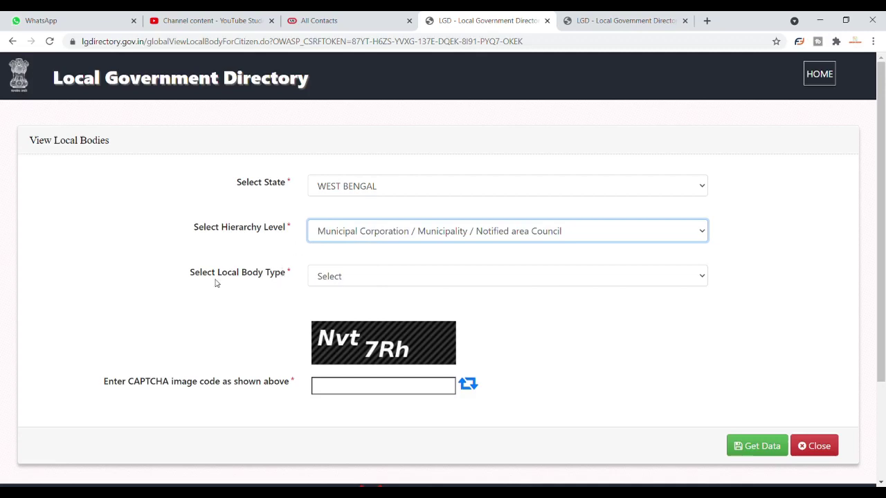
left_click_drag(189, 277, 286, 278)
left_click(313, 277)
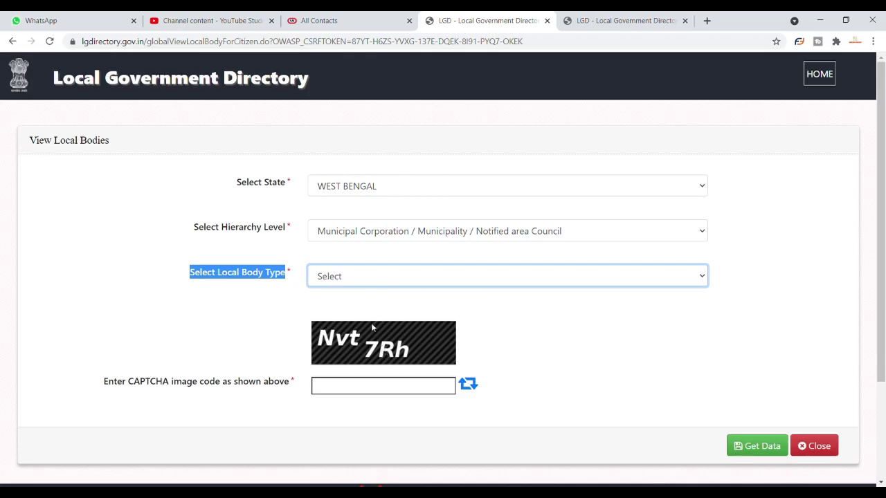
key("Down")
Enter the CAPTCHA code shown in the image and retrieve the list of local bodies
left_click(367, 384)
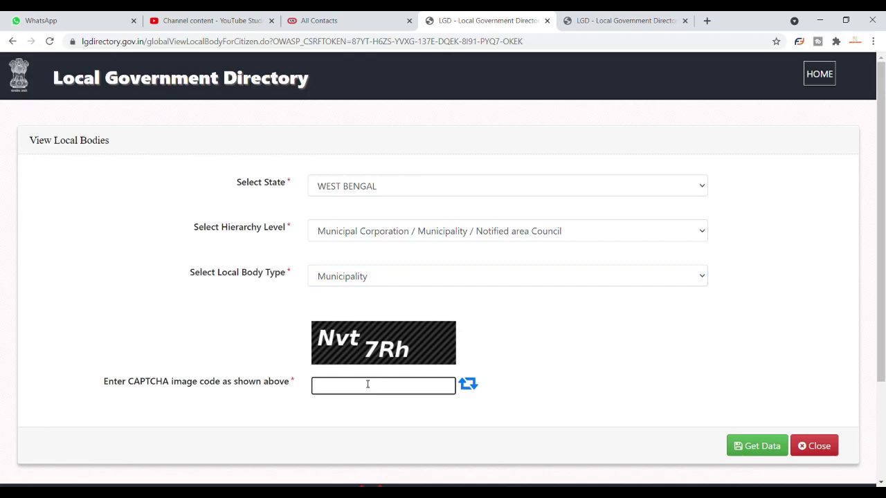
type("Nvt7Rh")
left_click(761, 453)
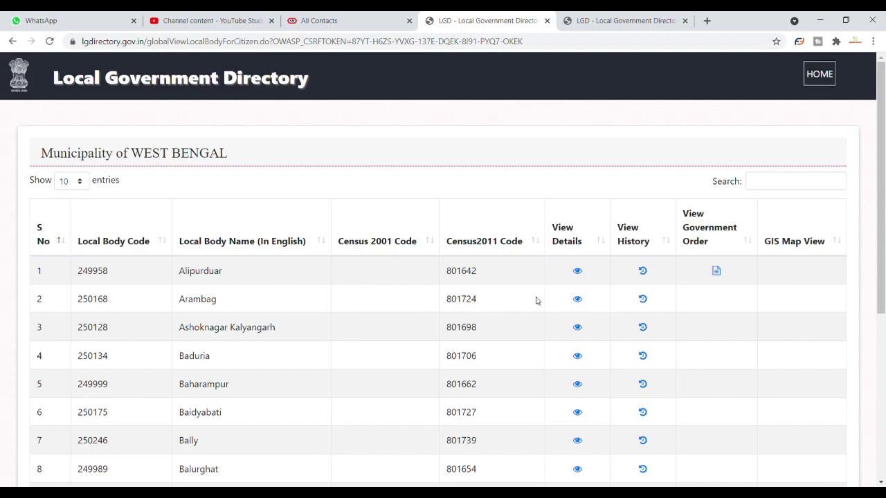
Look through the municipality list and filter it by the name "medinipur"
scroll(524, 307, "down", 4)
scroll(521, 307, "up", 4)
left_click_drag(712, 188, 742, 188)
left_click(777, 186)
type("men")
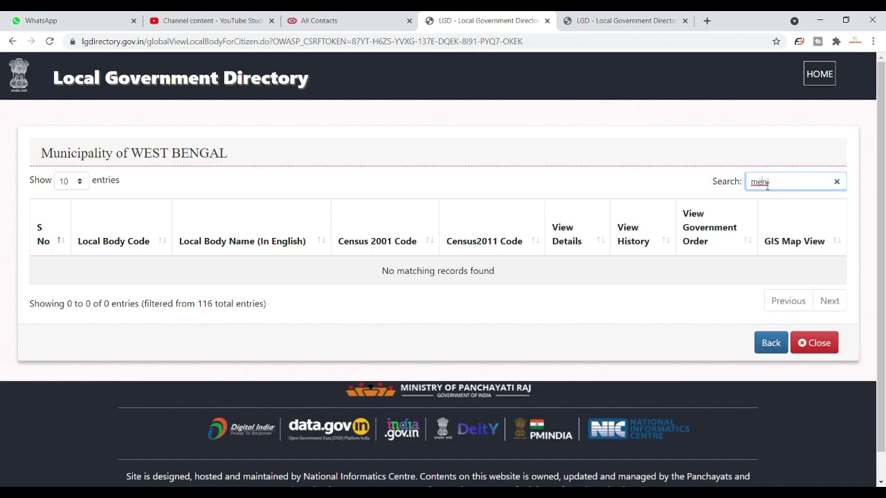
type("i")
key("BackSpace")
key("BackSpace")
type("dini")
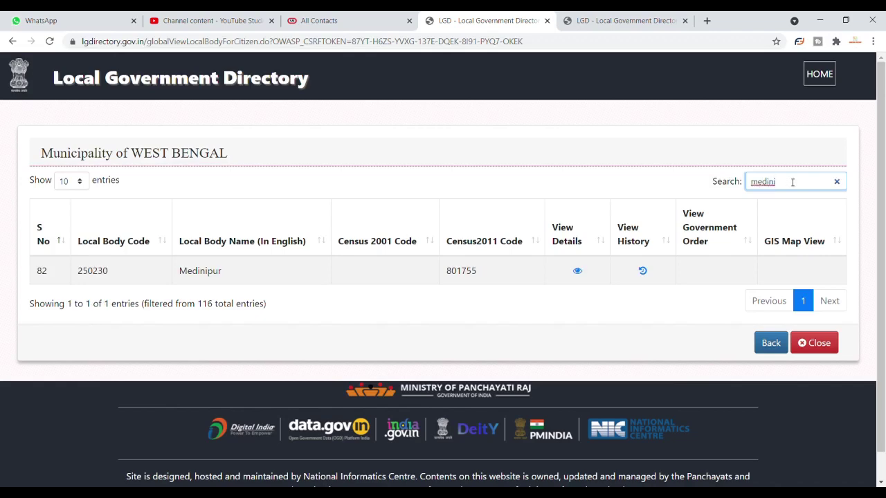
type("pur")
Examine the local body name in the Medinipur row and select its local body code
left_click_drag(178, 275, 230, 279)
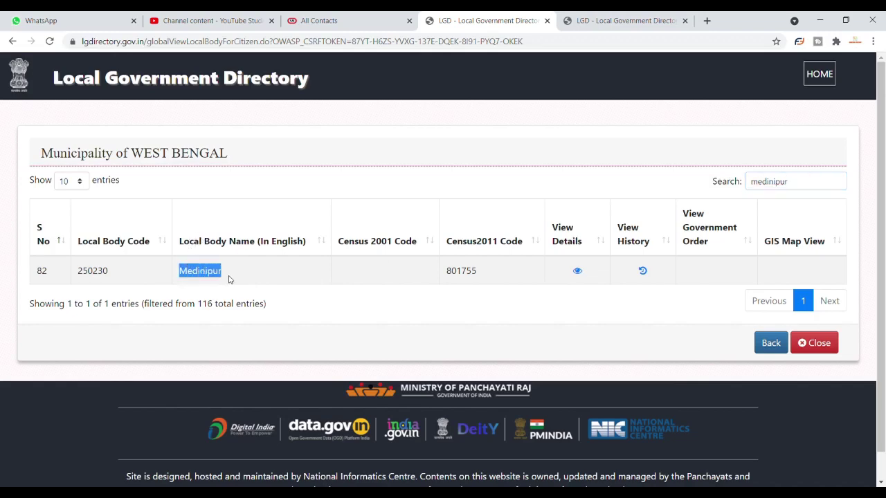
left_click_drag(113, 275, 76, 274)
left_click(102, 276)
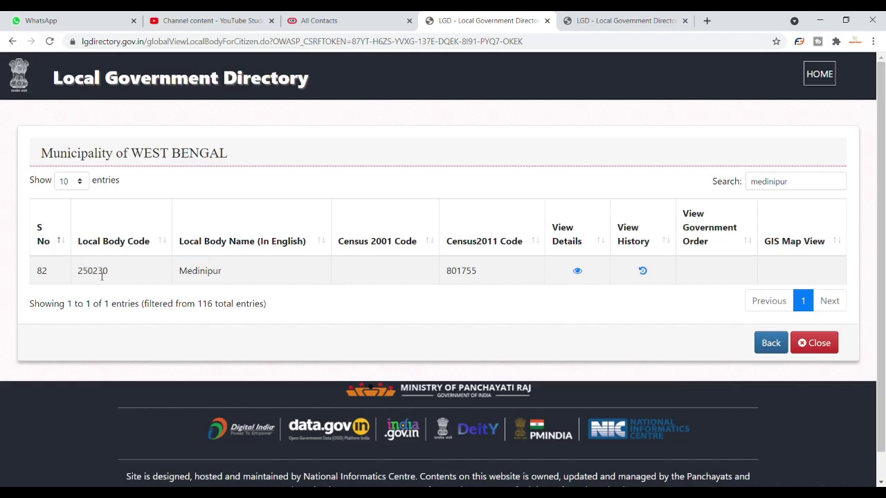
double_click(101, 276)
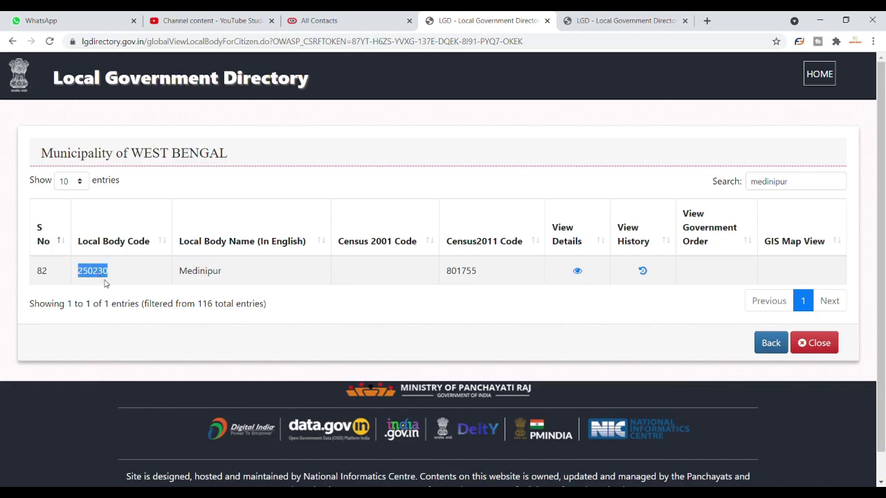
Switch to the IndianOil SDMS portal, try to open the Local Body lookup in the address form and dismiss the message
left_click(330, 20)
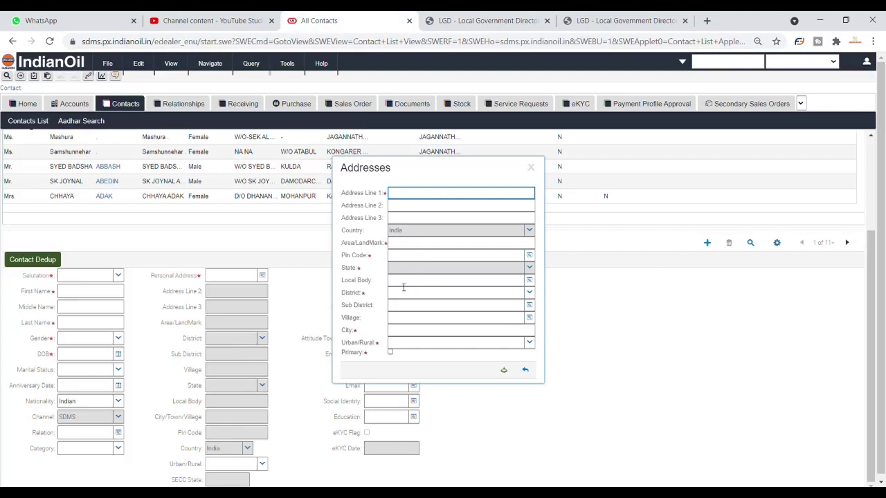
left_click(408, 282)
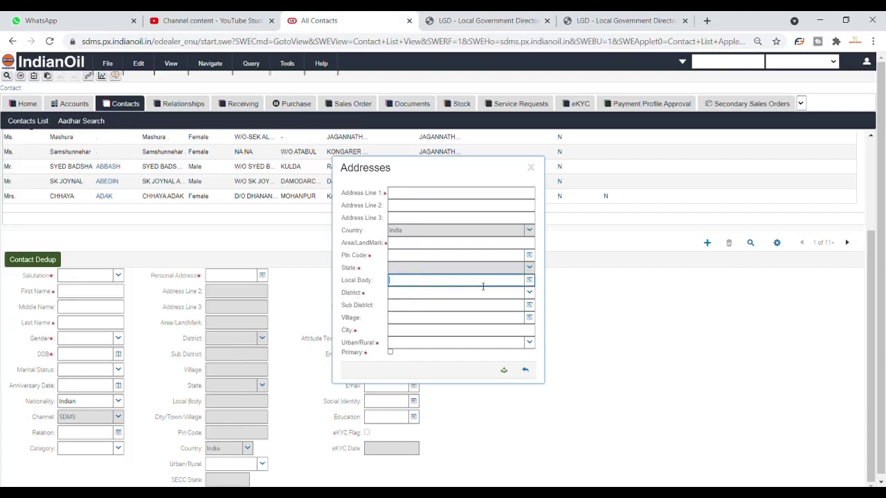
left_click(529, 280)
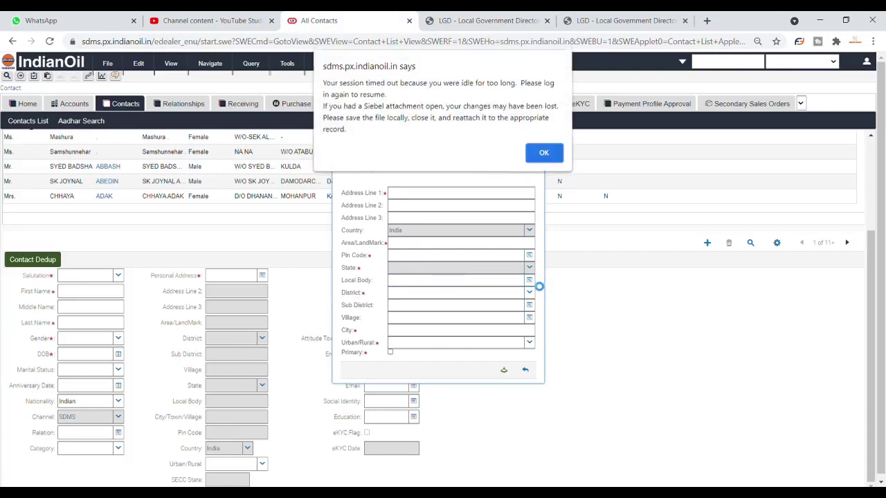
key("Return")
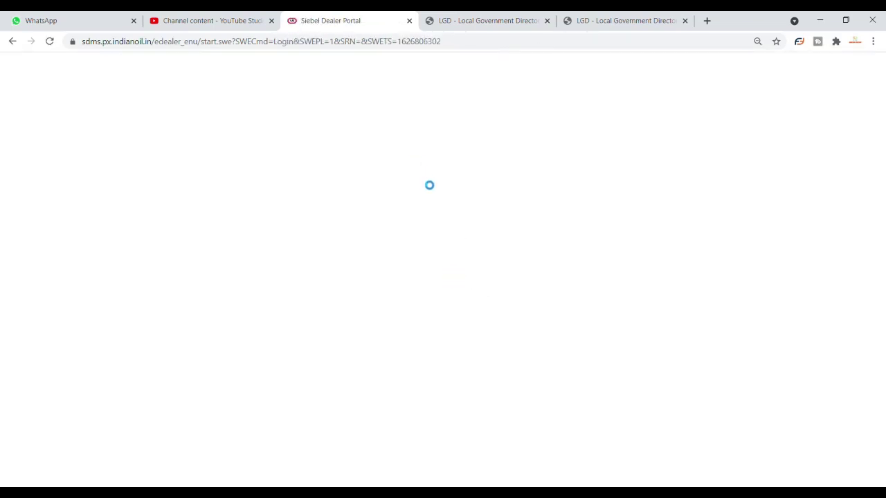
Switch back to the Local Government Directory's Download Directory page and select its full web address
left_click(481, 17)
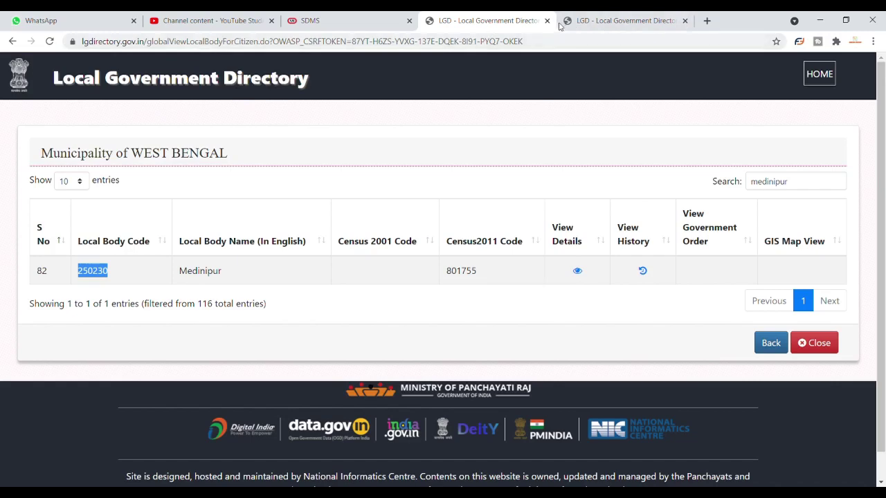
left_click(608, 20)
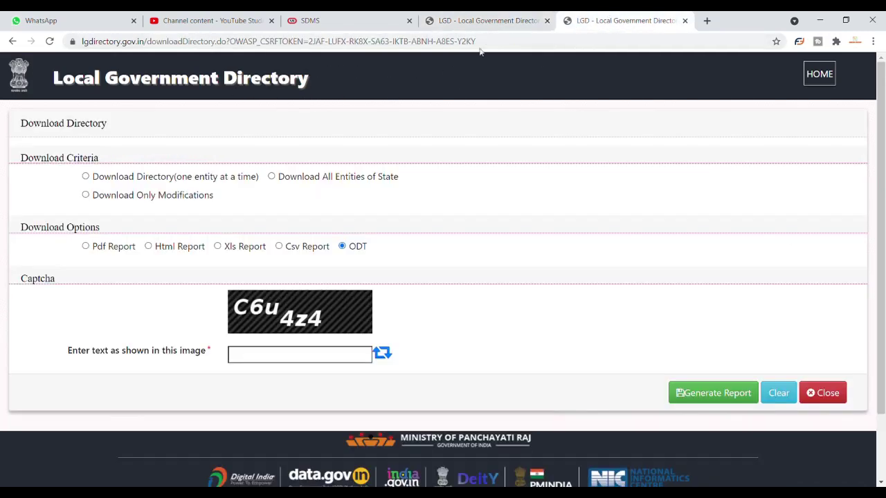
left_click(509, 42)
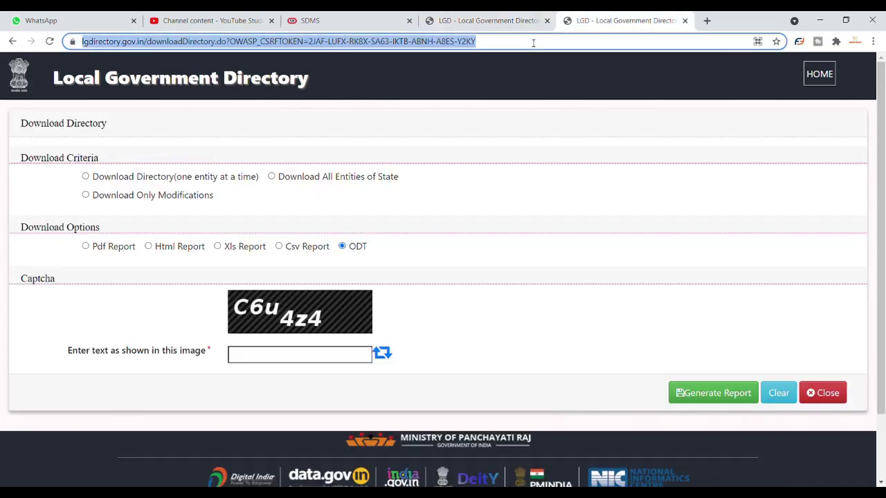
left_click(533, 43)
left_click_drag(533, 43, 51, 40)
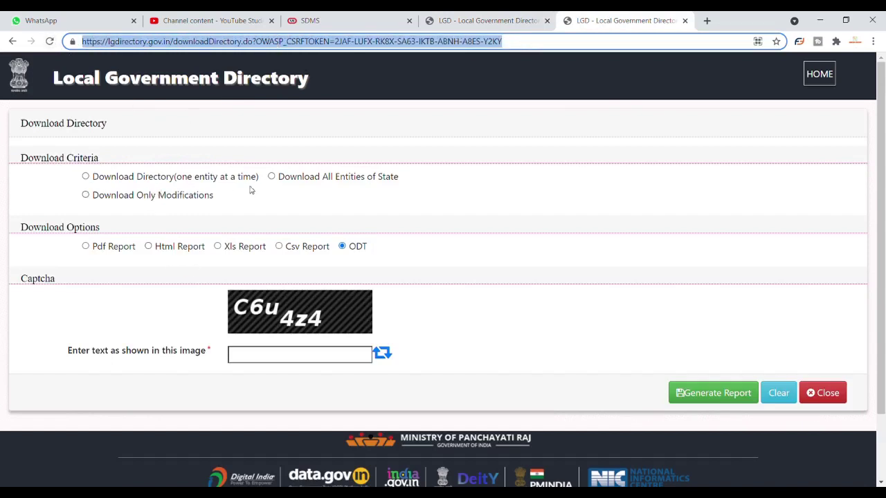
Set the download criteria to Download All Entities of State and select WEST BENGAL as the state
left_click(274, 179)
left_click(275, 179)
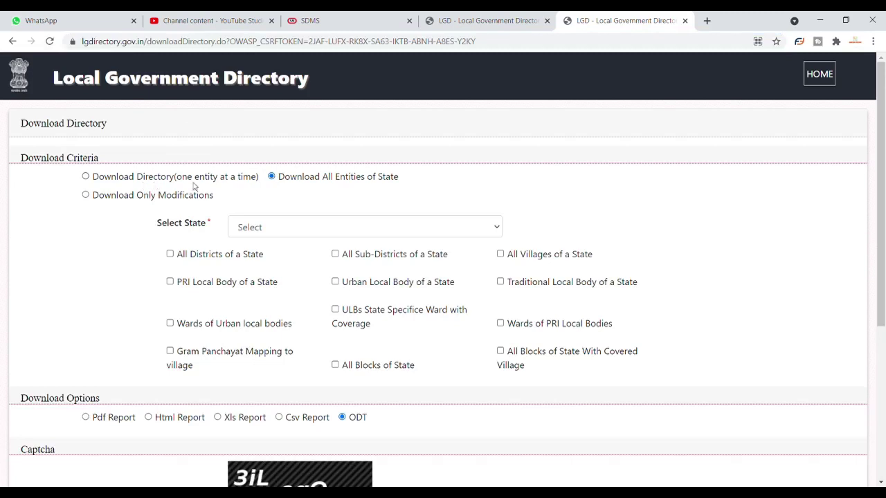
left_click_drag(281, 178, 391, 185)
left_click(405, 187)
left_click(327, 231)
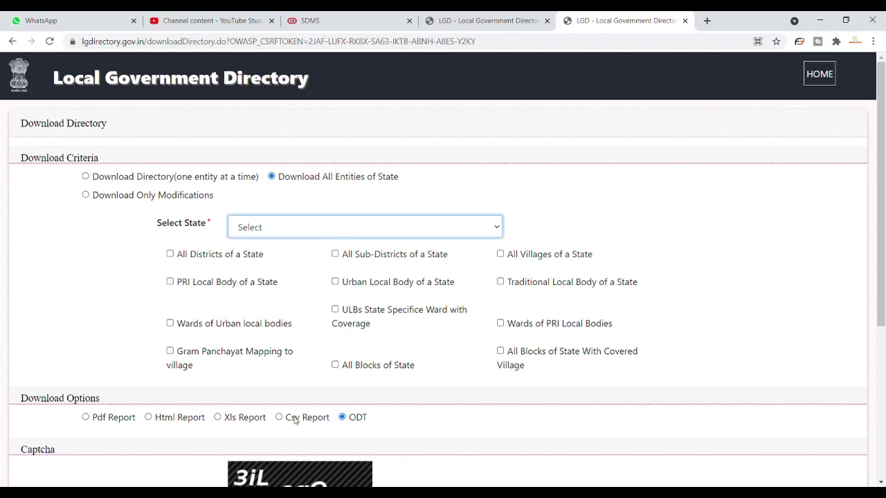
left_click(279, 482)
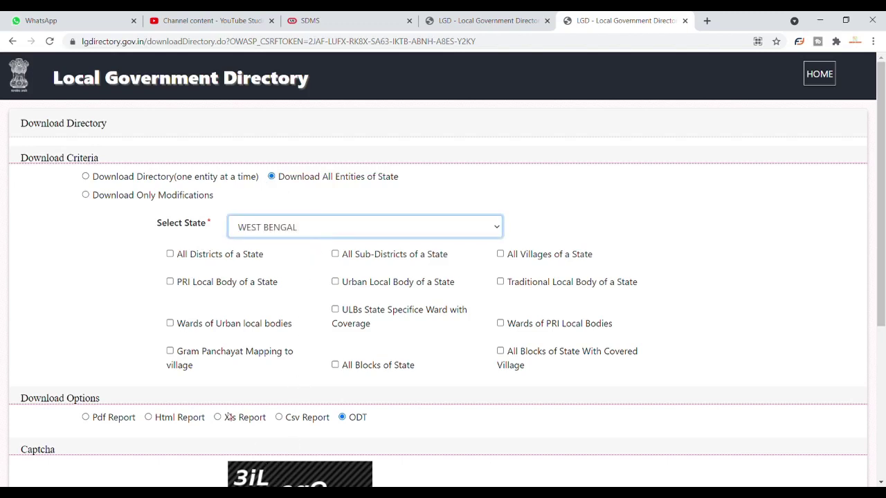
Include every entity type in the download, from All Districts of a State through All Blocks of State With Covered Village
left_click(169, 254)
left_click(336, 254)
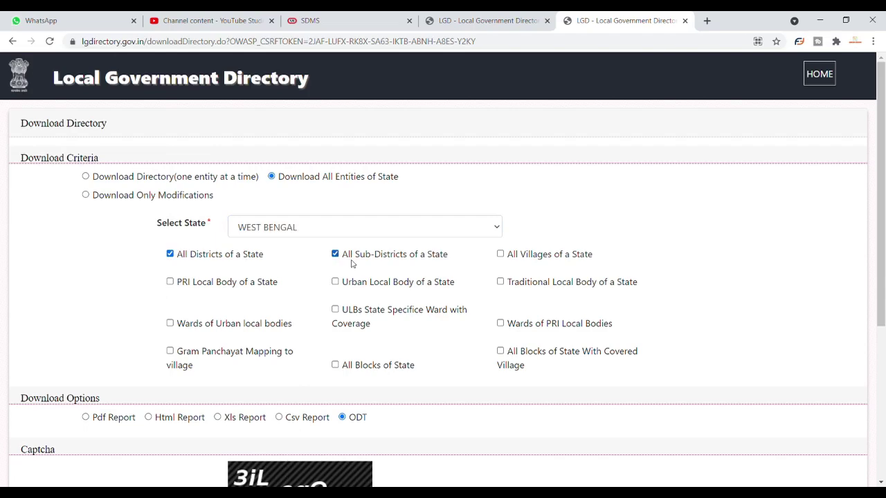
left_click(502, 254)
left_click(169, 281)
left_click(337, 282)
left_click(500, 283)
left_click(501, 324)
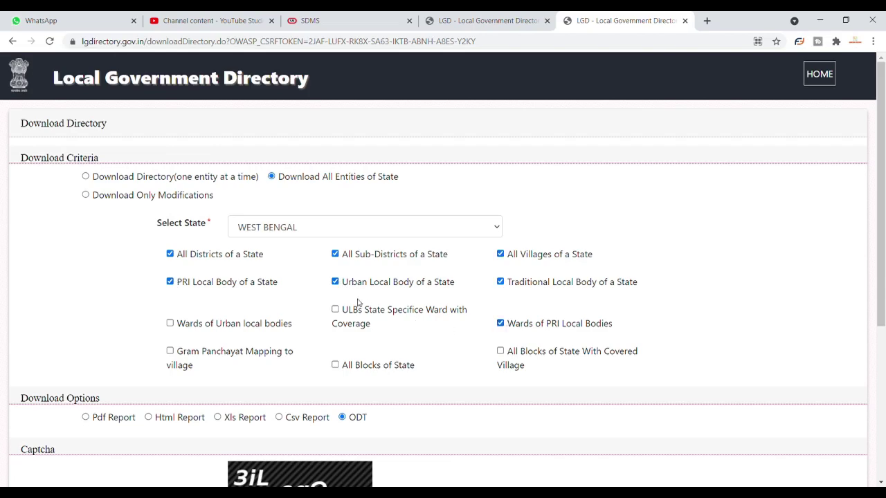
left_click(336, 310)
left_click(170, 323)
left_click(170, 351)
left_click(336, 365)
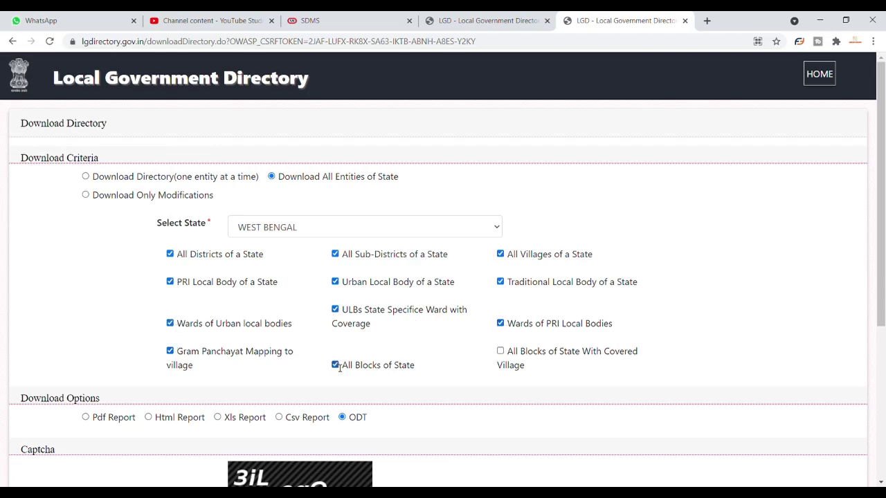
left_click(501, 350)
Set the download format to Xls Report
scroll(450, 354, "down", 2)
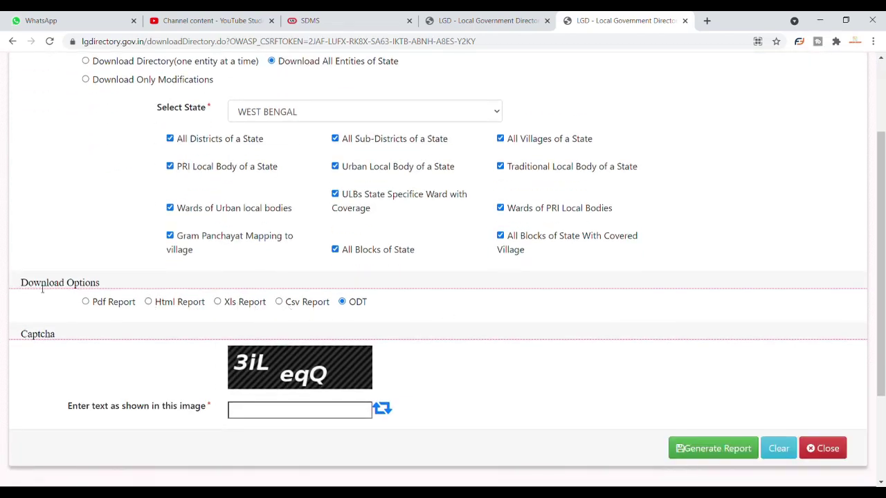
left_click_drag(24, 285, 85, 293)
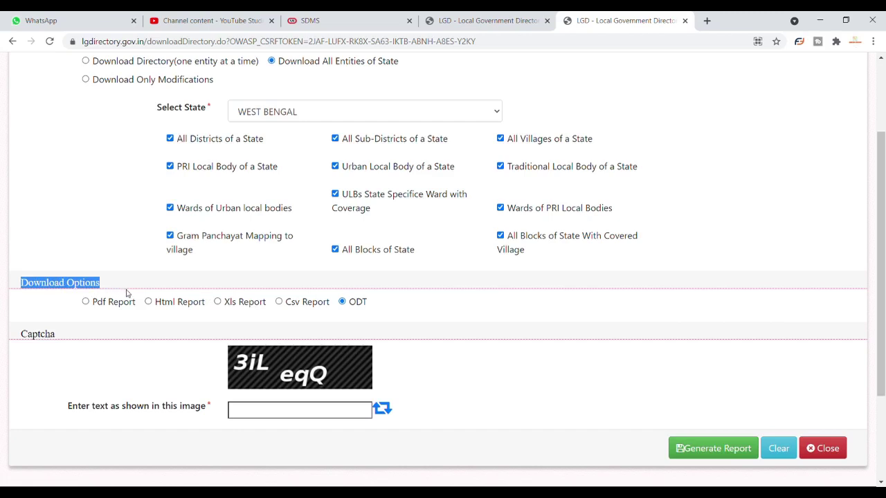
left_click(221, 305)
left_click(165, 284)
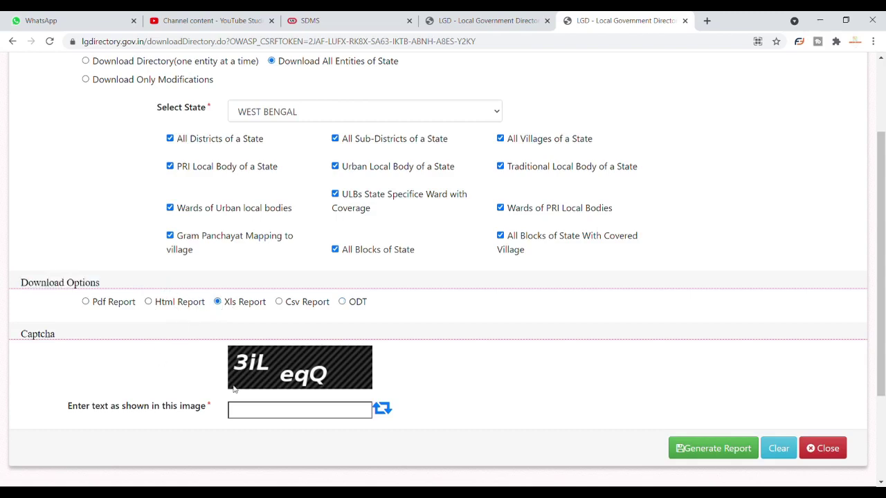
Enter the CAPTCHA code shown in the image and generate the report as a downloaded zip file
left_click(266, 416)
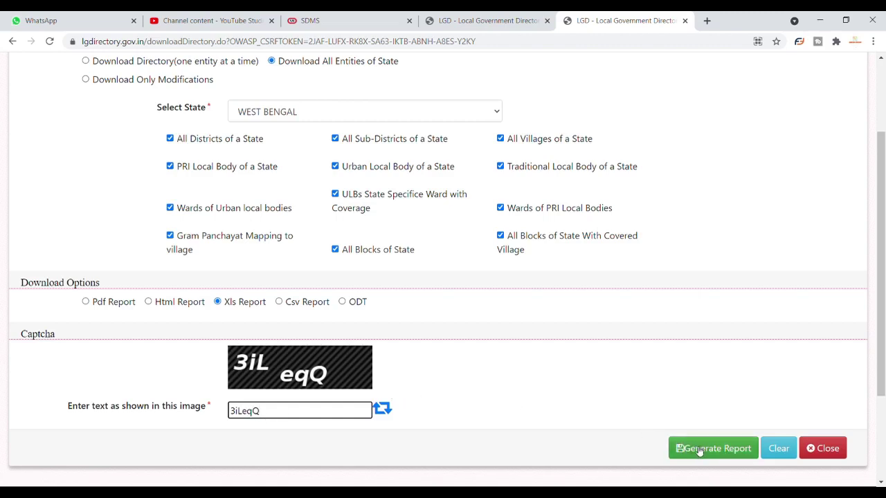
left_click(702, 450)
left_click(719, 452)
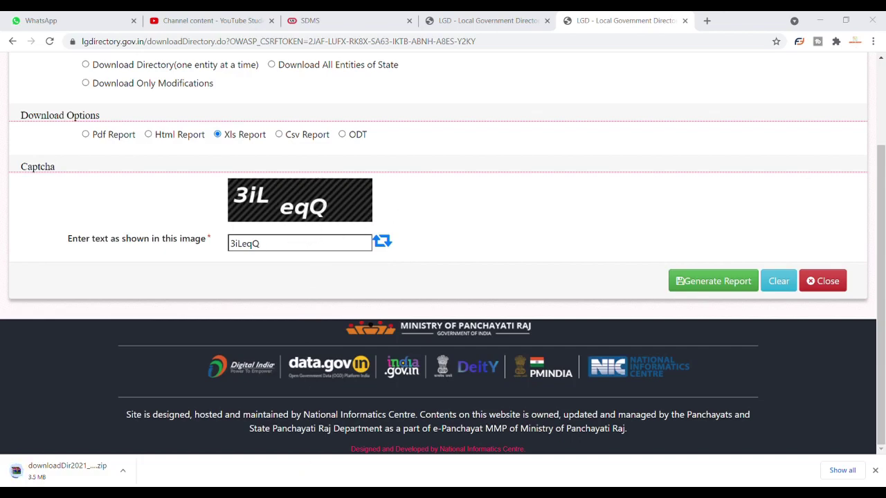
key("Return")
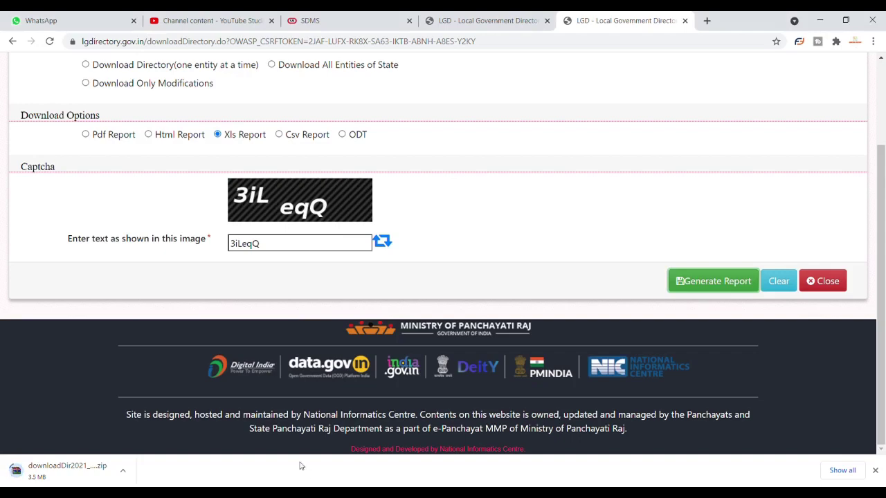
Return to the IndianOil SDMS contacts list, add a new contact and open its personal address picker
left_click(325, 20)
left_click(117, 108)
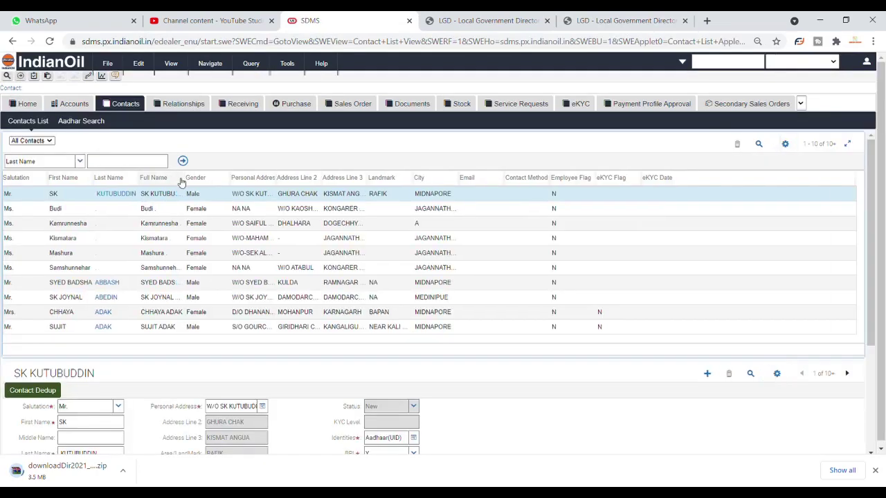
left_click(706, 374)
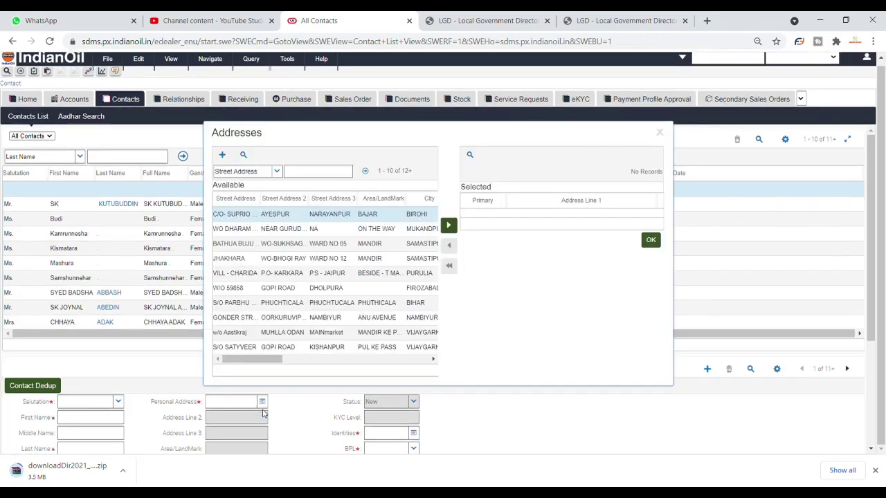
Review the Medinipur municipality result and the Download Directory page in the Local Government Directory
left_click(463, 20)
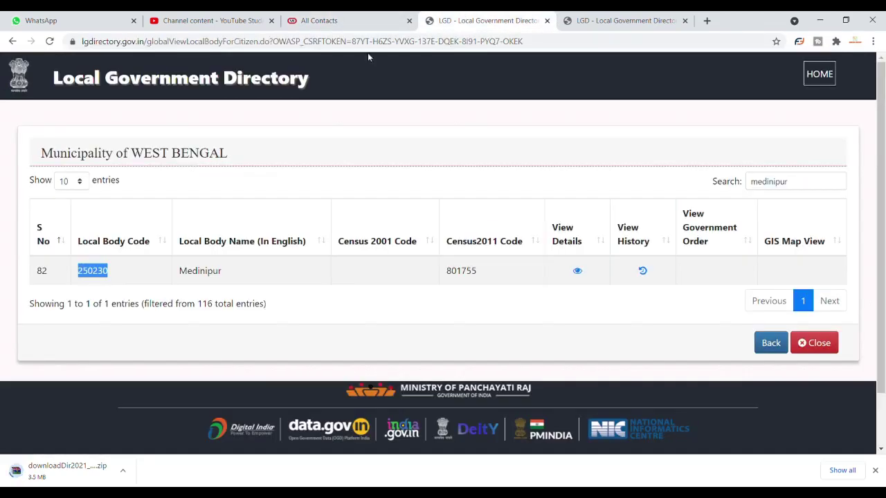
left_click(625, 20)
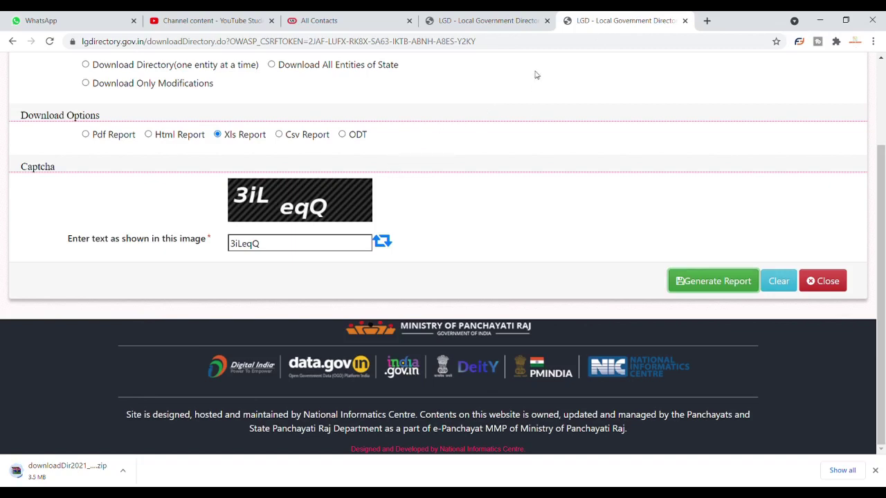
scroll(531, 142, "up", 2)
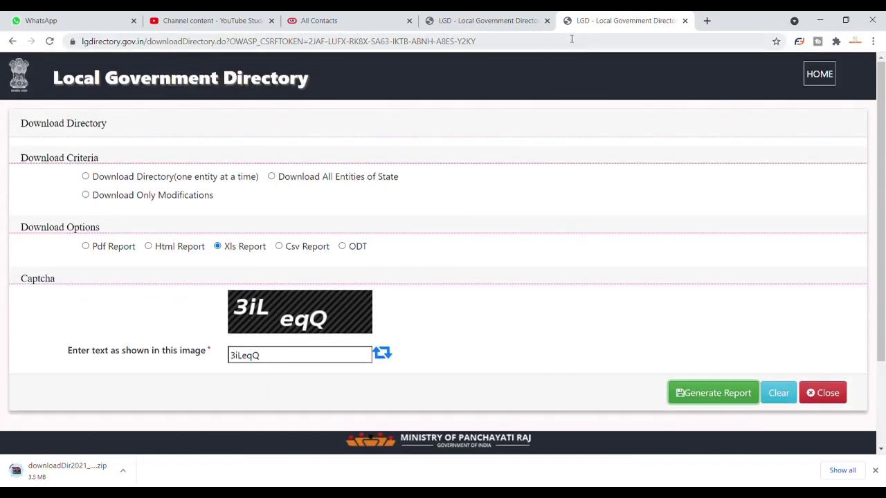
left_click(511, 22)
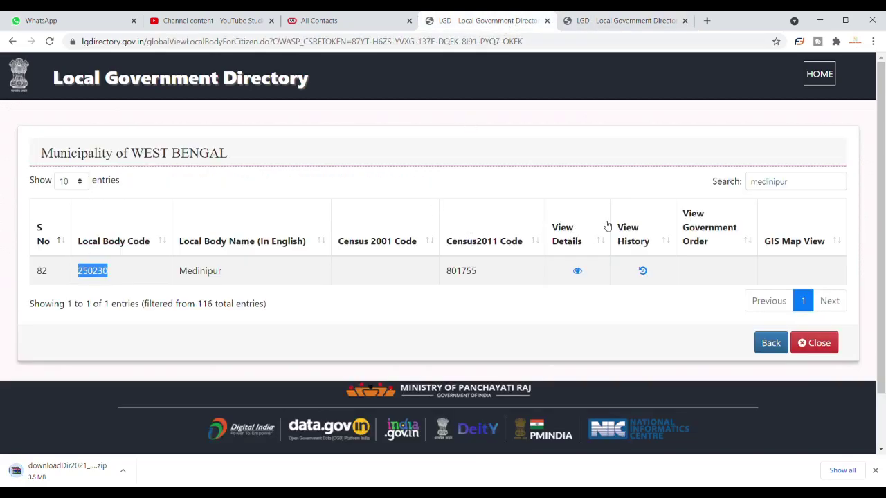